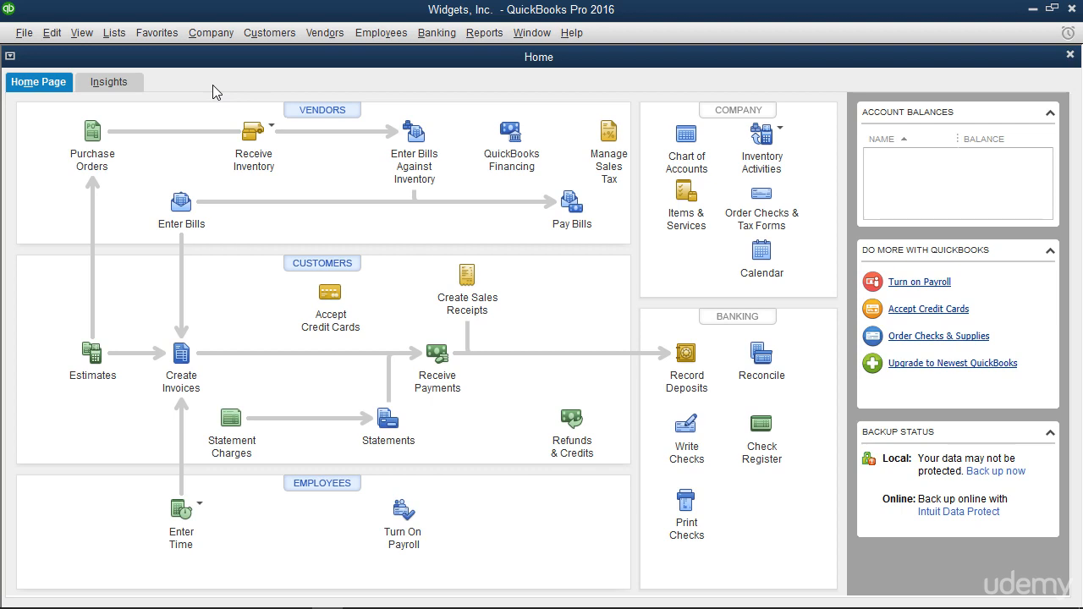
Step: Open the User List via Company > Set Up Users and Passwords > Set Up Users
left_click(208, 35)
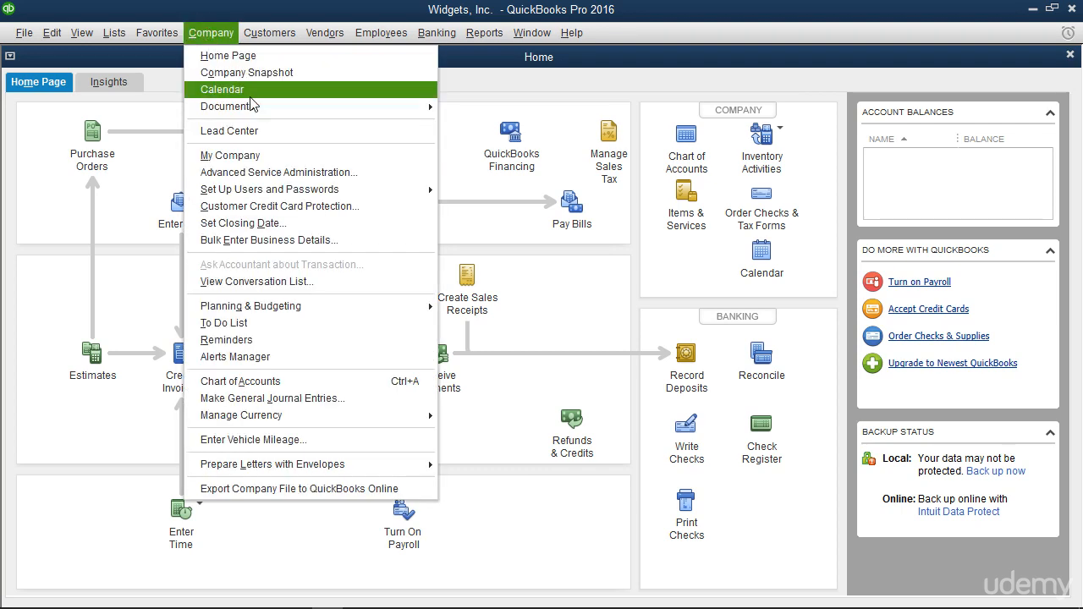
mouse_move(321, 191)
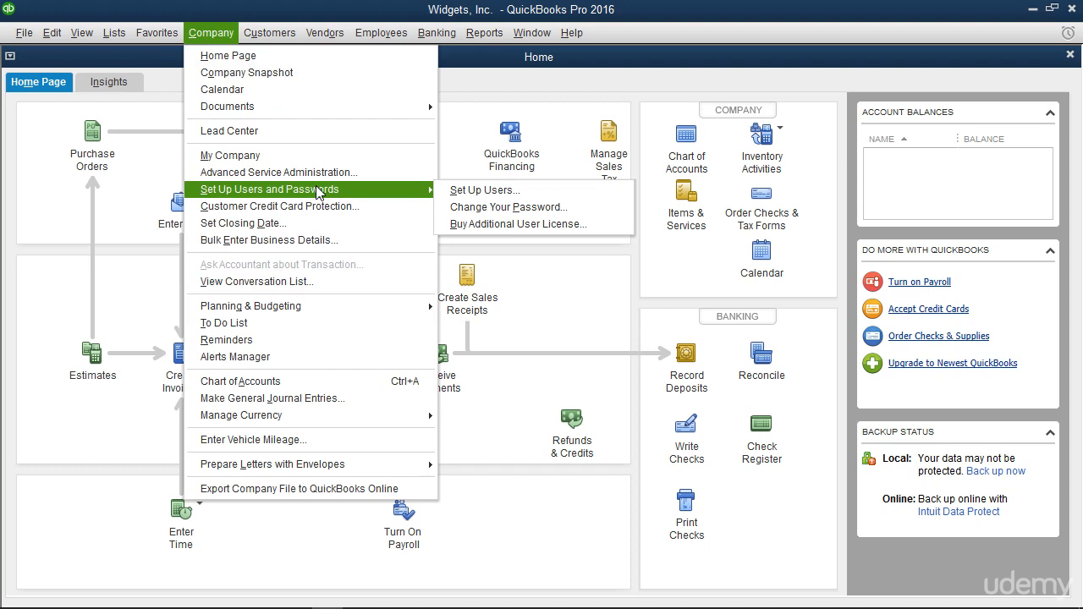
left_click(487, 193)
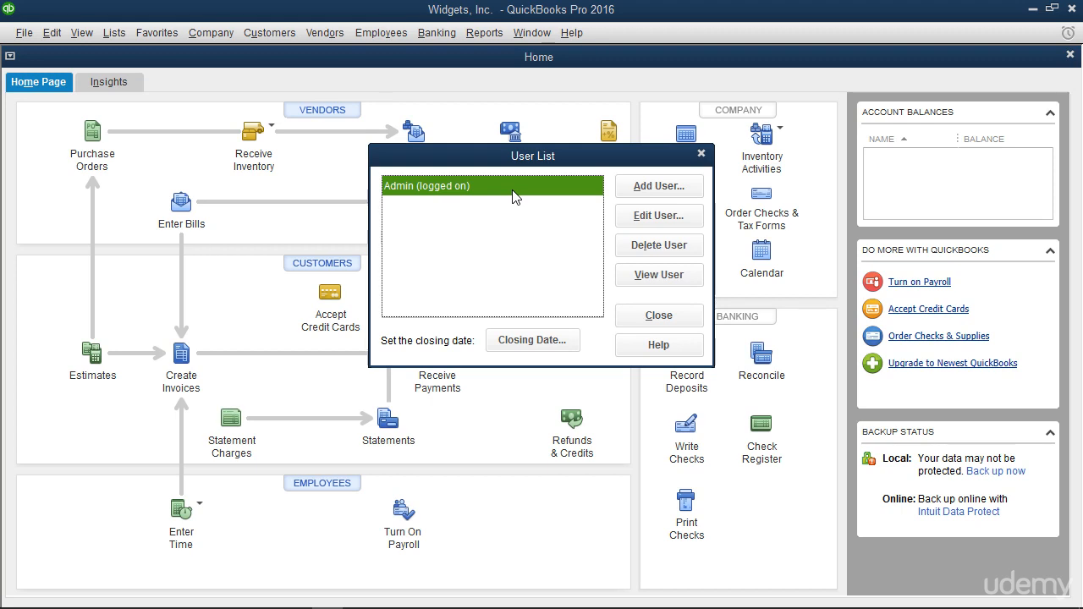
Step: Launch the Add User wizard from the User List dialog
left_click(630, 195)
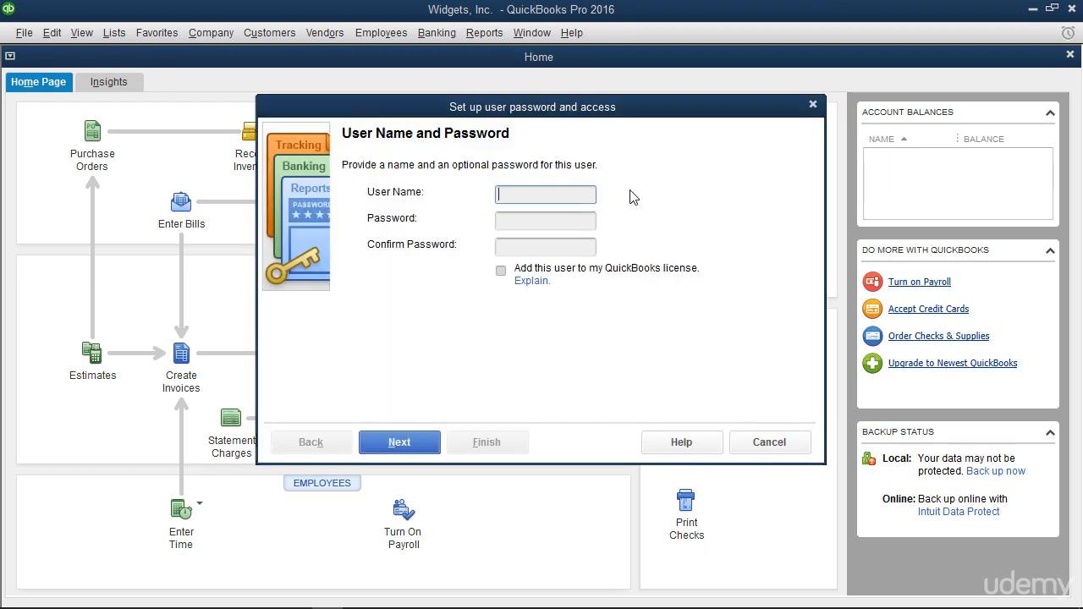
Step: Enter 'user1' as the user name and type the password in both password fields
left_click(549, 191)
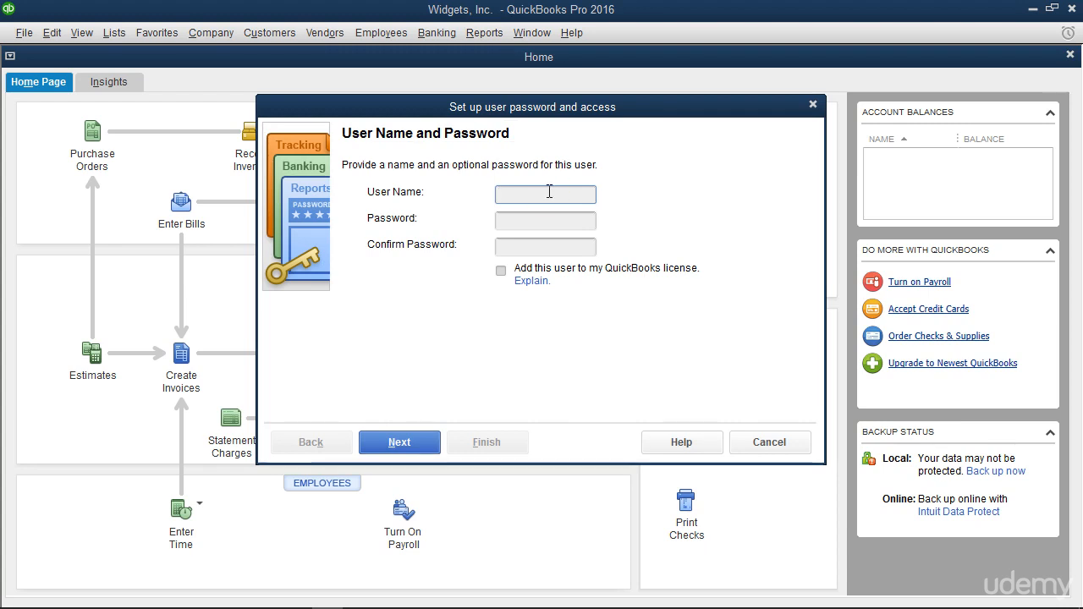
type("user1")
key("Tab")
type("pass")
key("Tab")
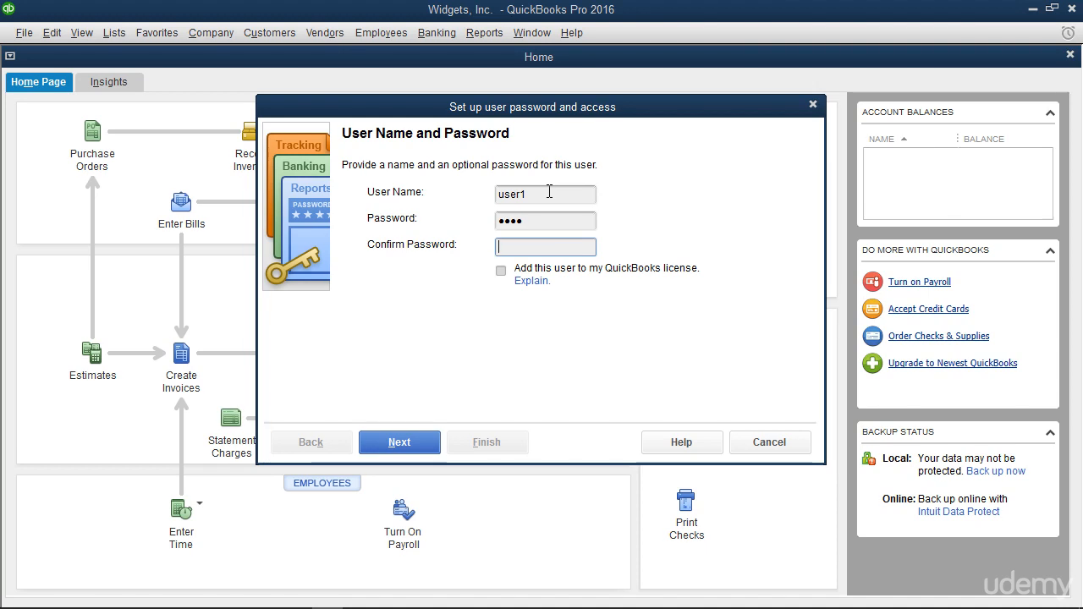
type("pass")
left_click(510, 259)
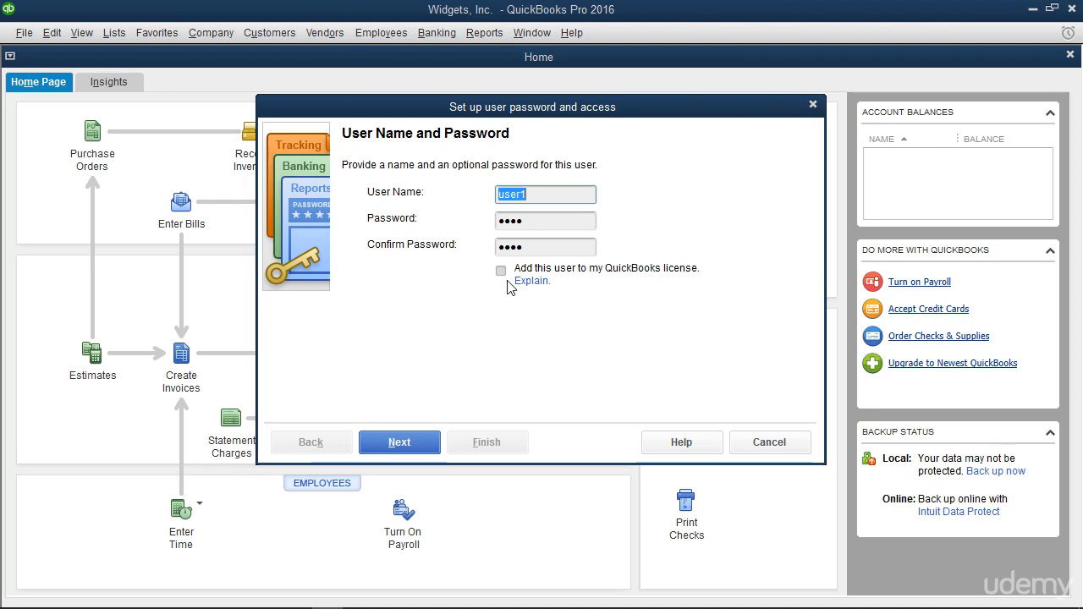
Step: After trying All areas and External Accountant, choose 'Selected areas of QuickBooks' for user1
left_click(429, 442)
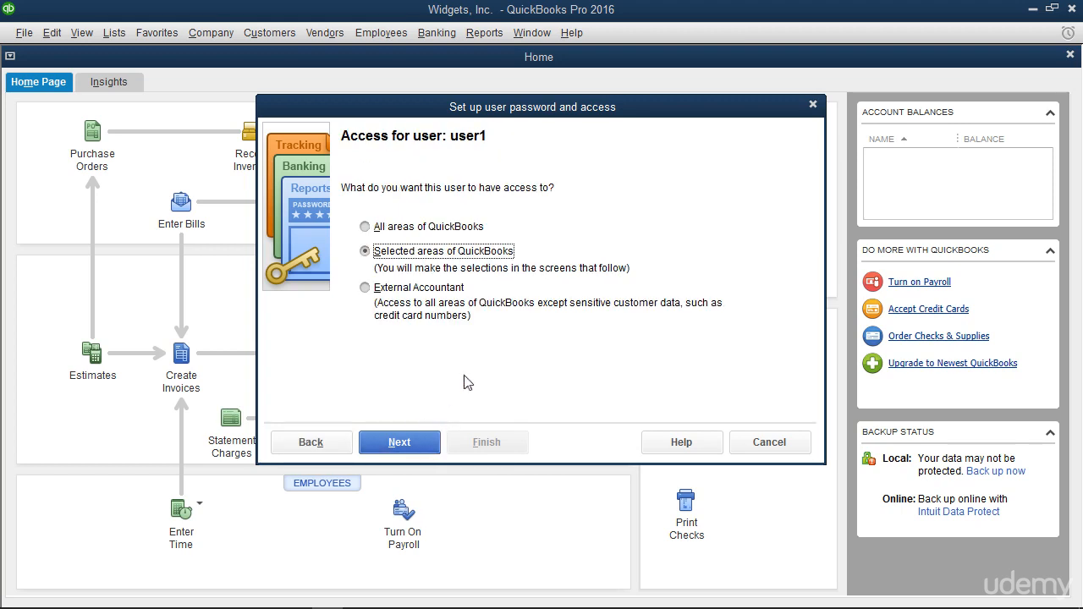
left_click(450, 227)
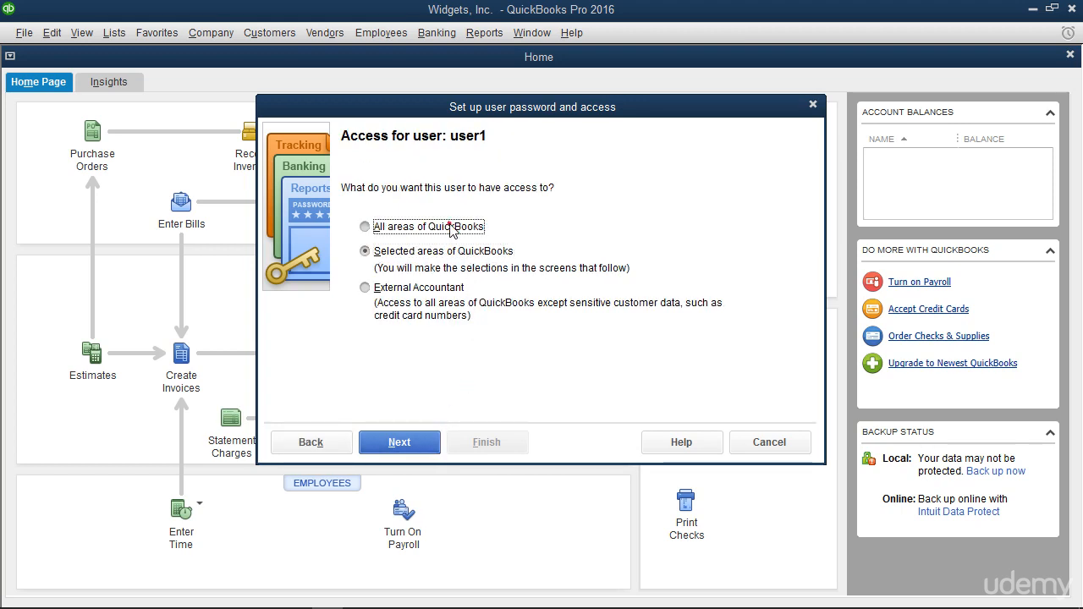
left_click(389, 255)
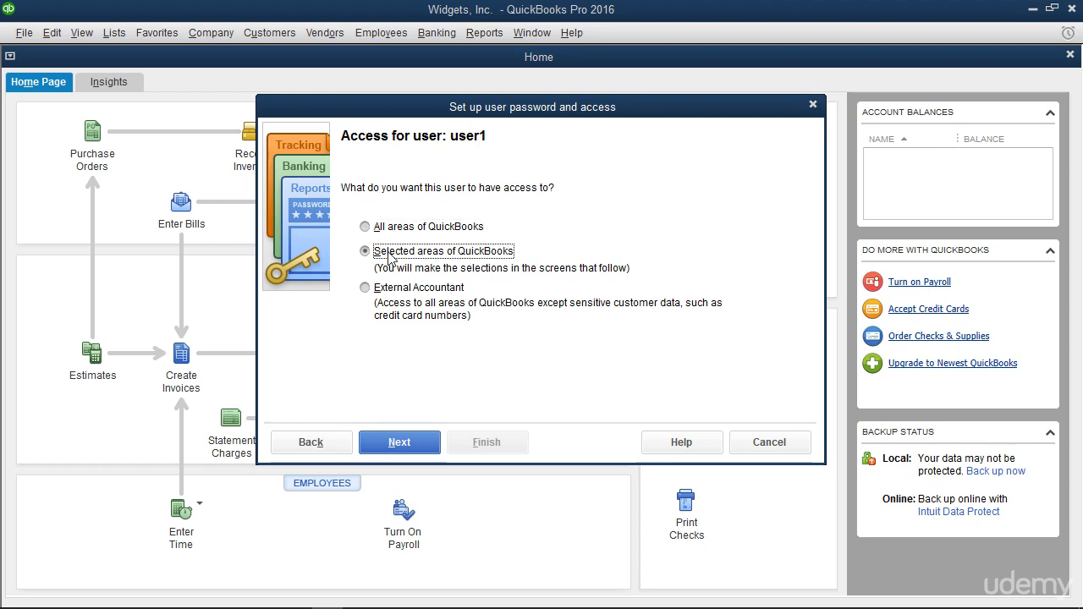
left_click(377, 290)
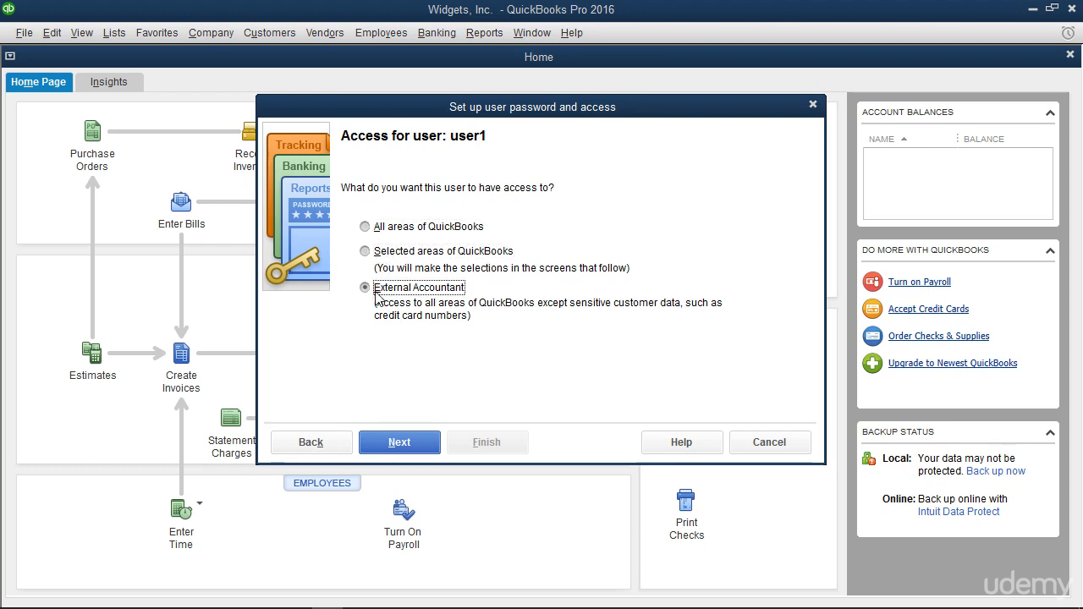
left_click(364, 227)
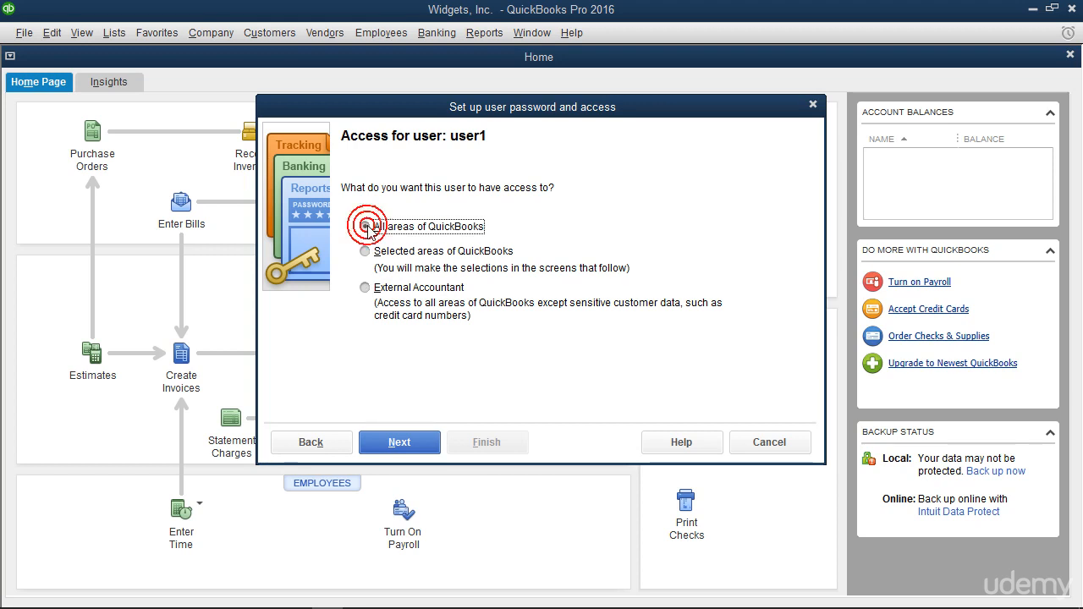
left_click(366, 288)
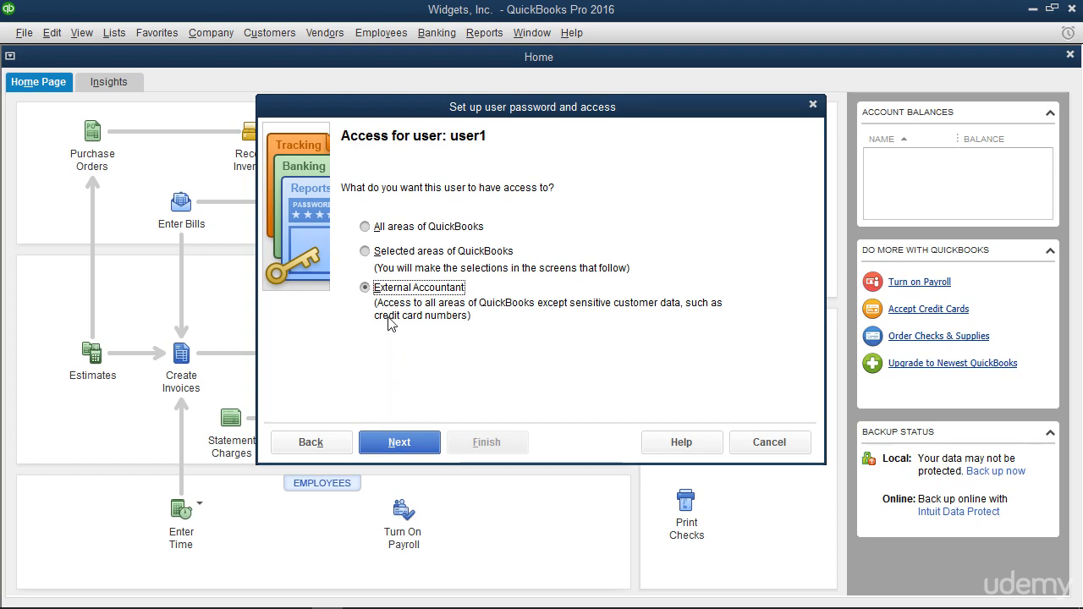
left_click(367, 251)
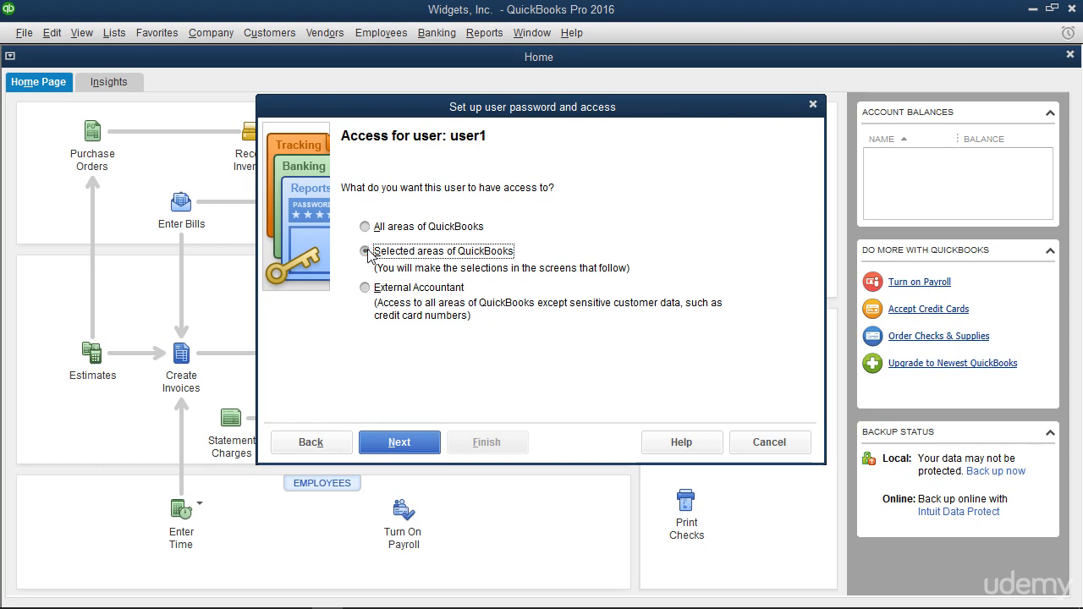
left_click(397, 442)
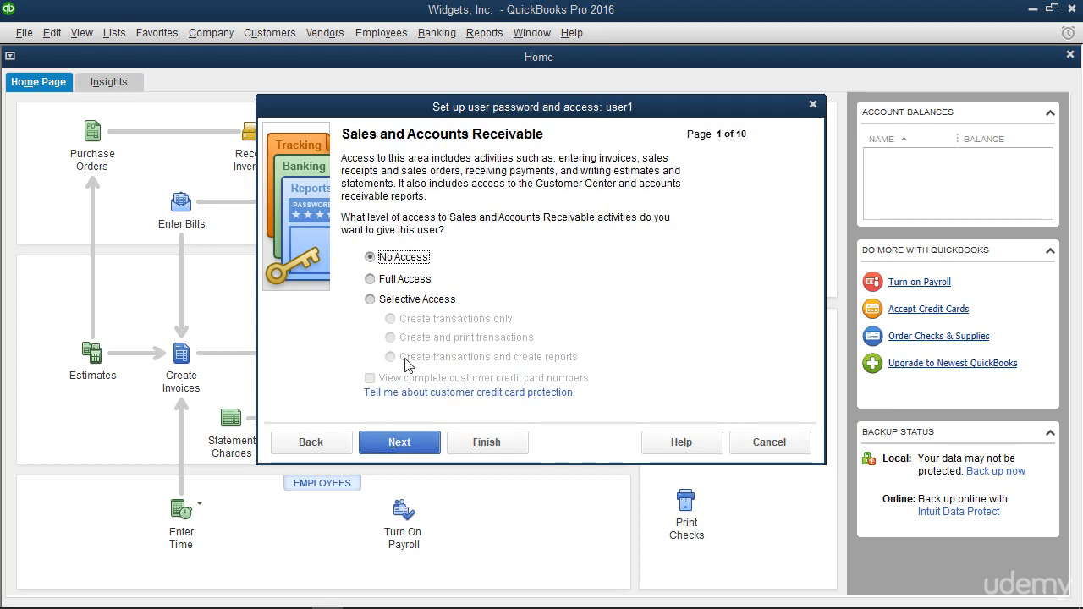
Step: Grant Full Access to Sales and Accounts Receivable; leave Purchases and Accounts Payable at No Access
left_click(370, 281)
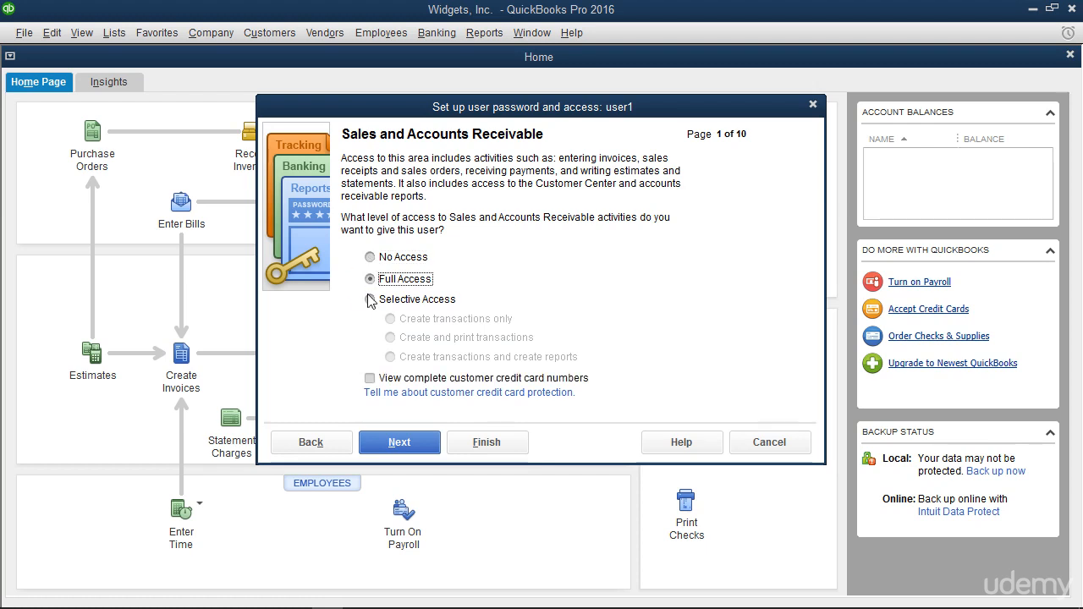
left_click(391, 448)
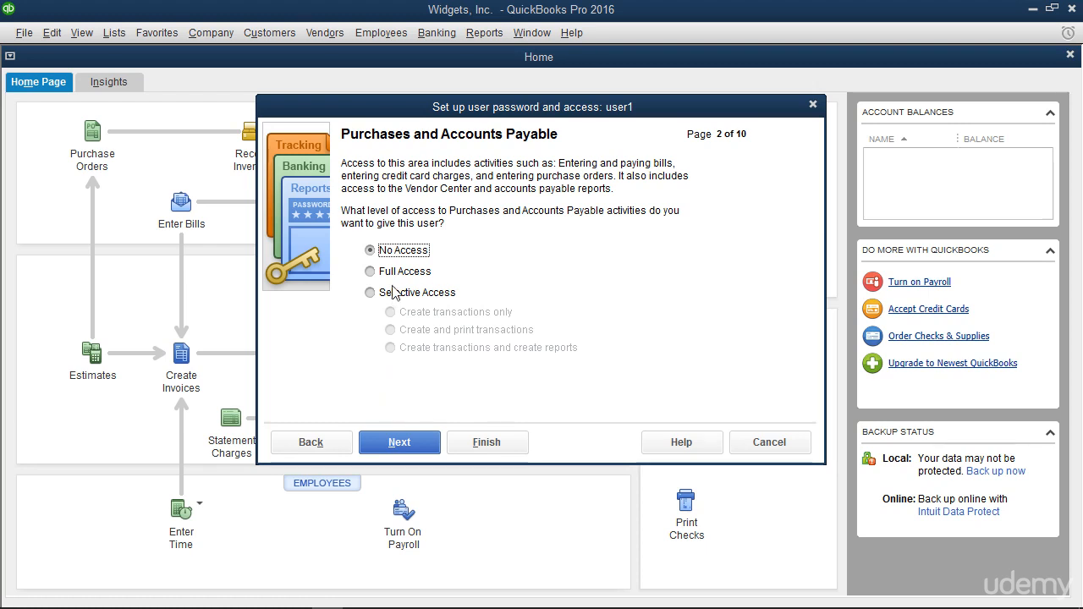
left_click(407, 445)
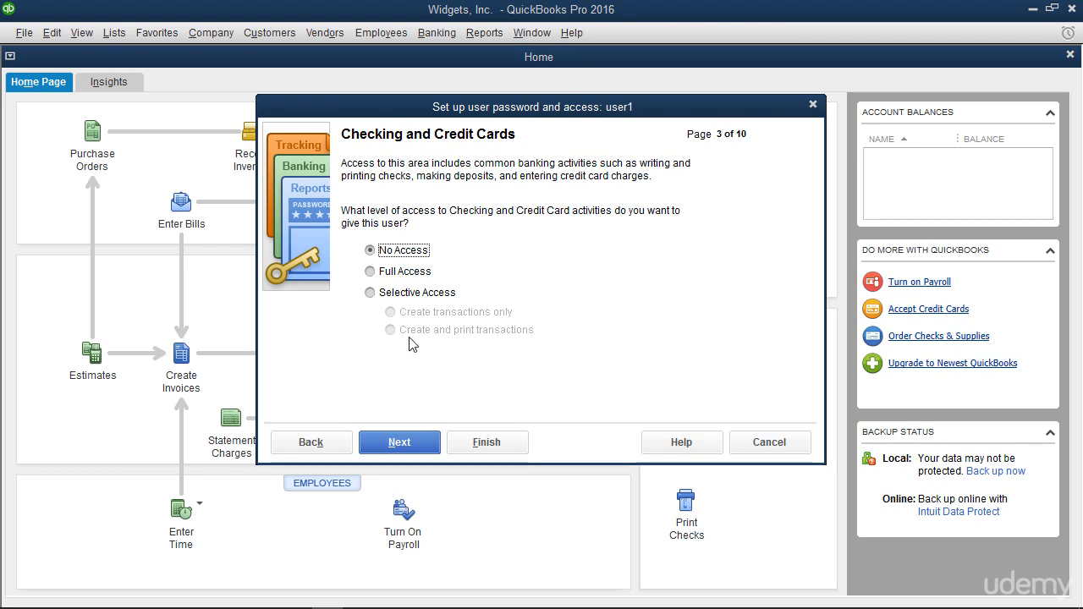
Step: Leave Checking, Inventory, Time Tracking and Payroll pages at No Access for user1
left_click(412, 444)
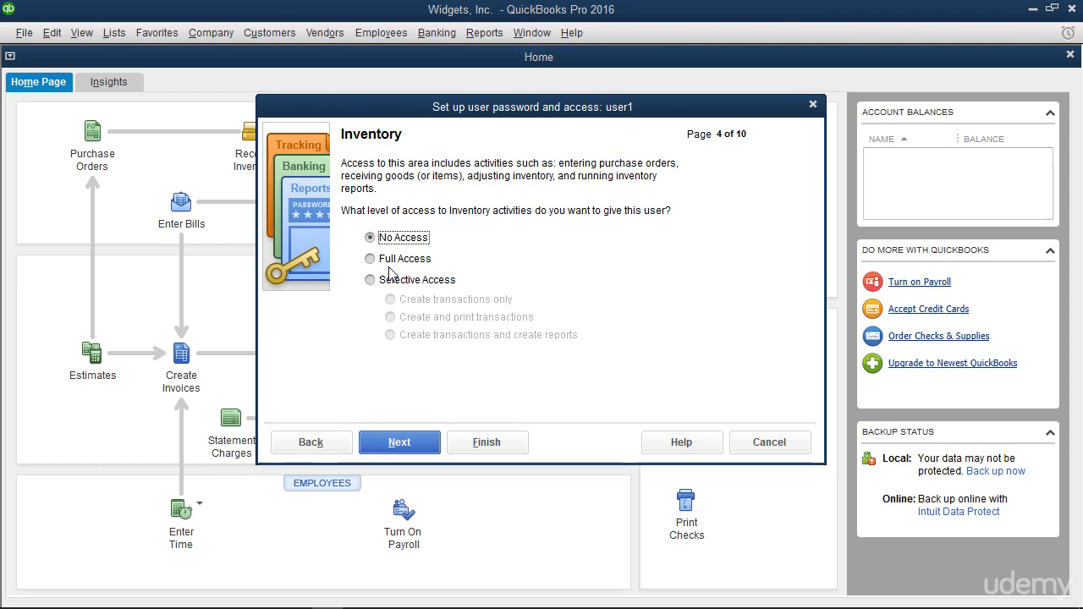
left_click(396, 443)
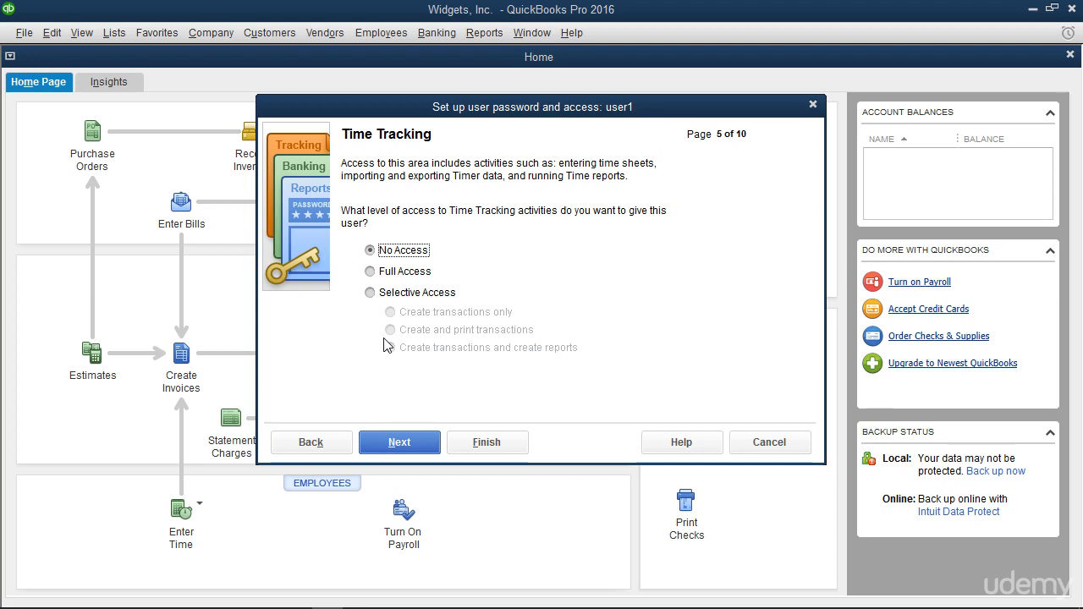
left_click(394, 445)
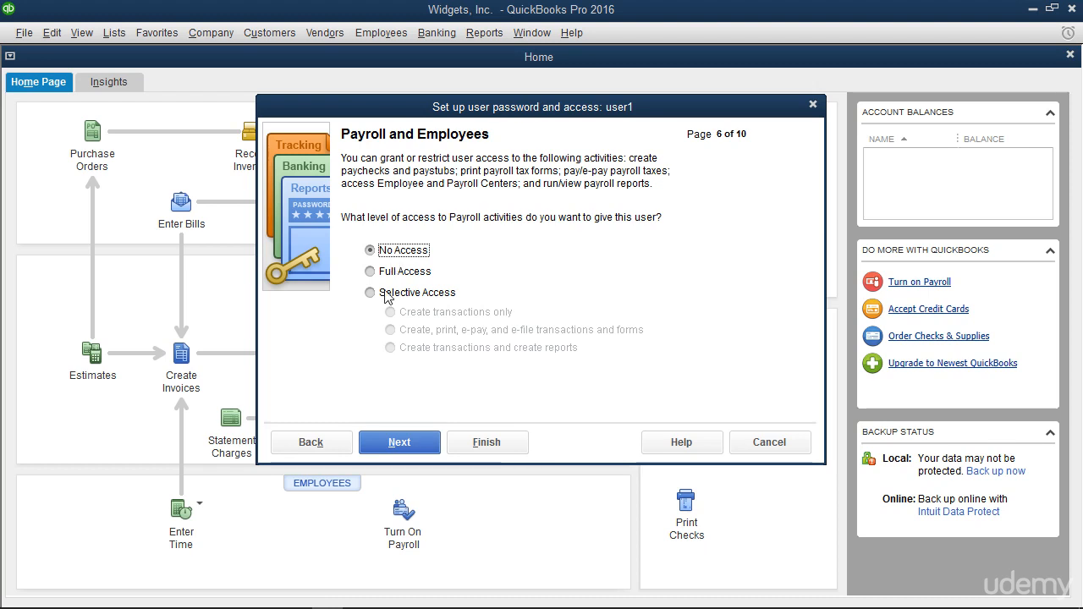
left_click(400, 443)
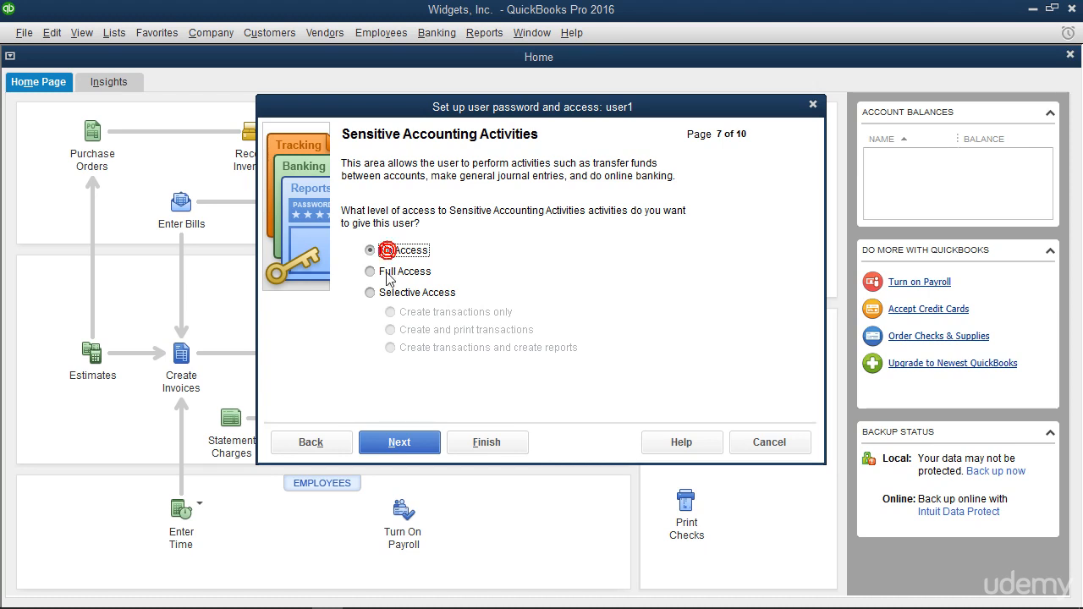
Step: Deny sensitive accounting and reporting; allow changing transactions, but not in closed periods
left_click(402, 441)
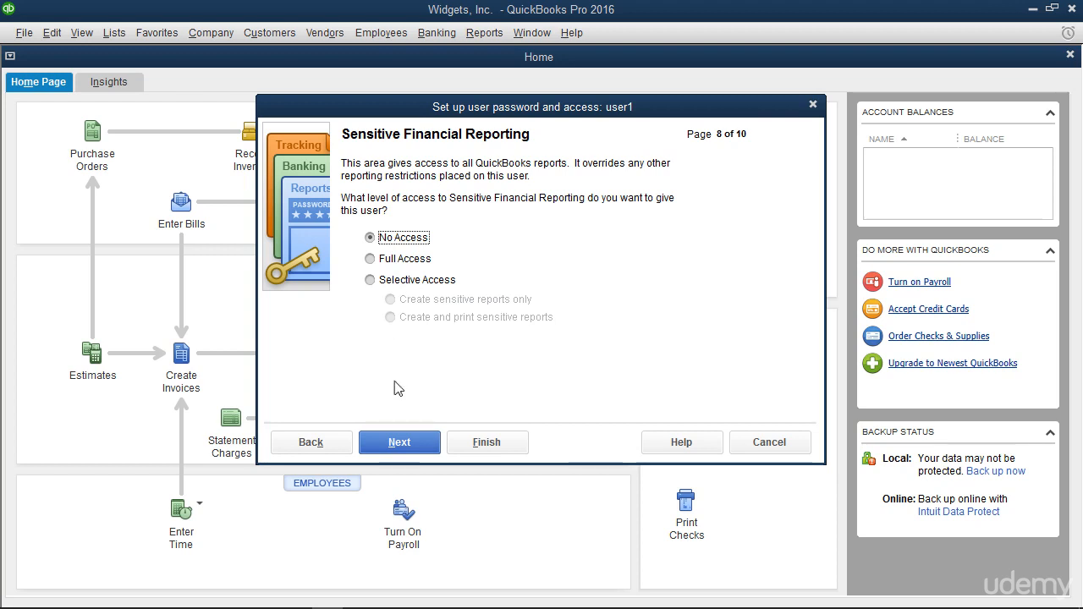
left_click(404, 444)
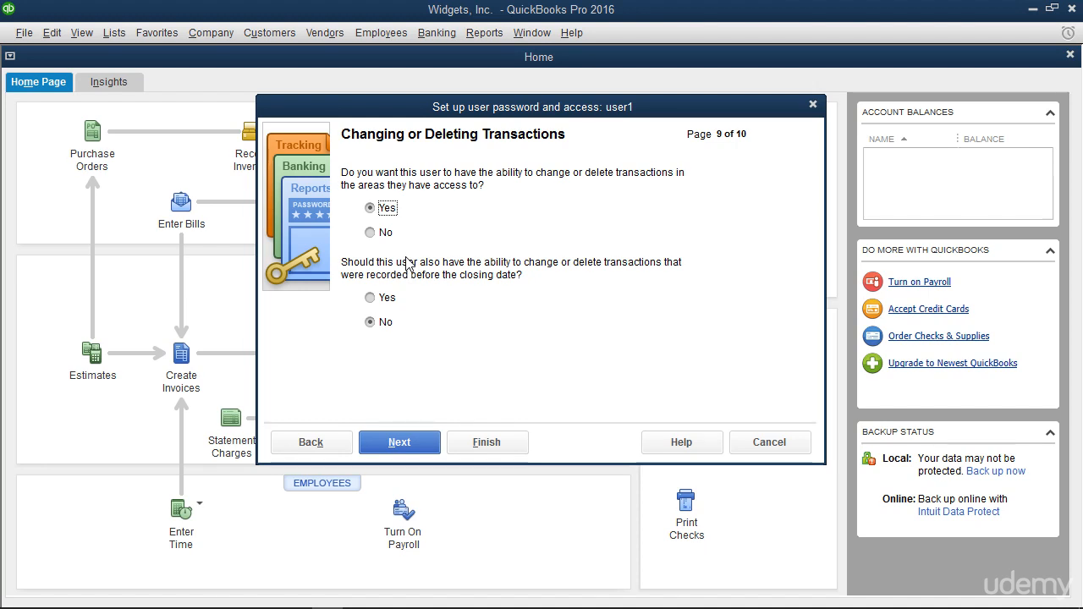
left_click(370, 210)
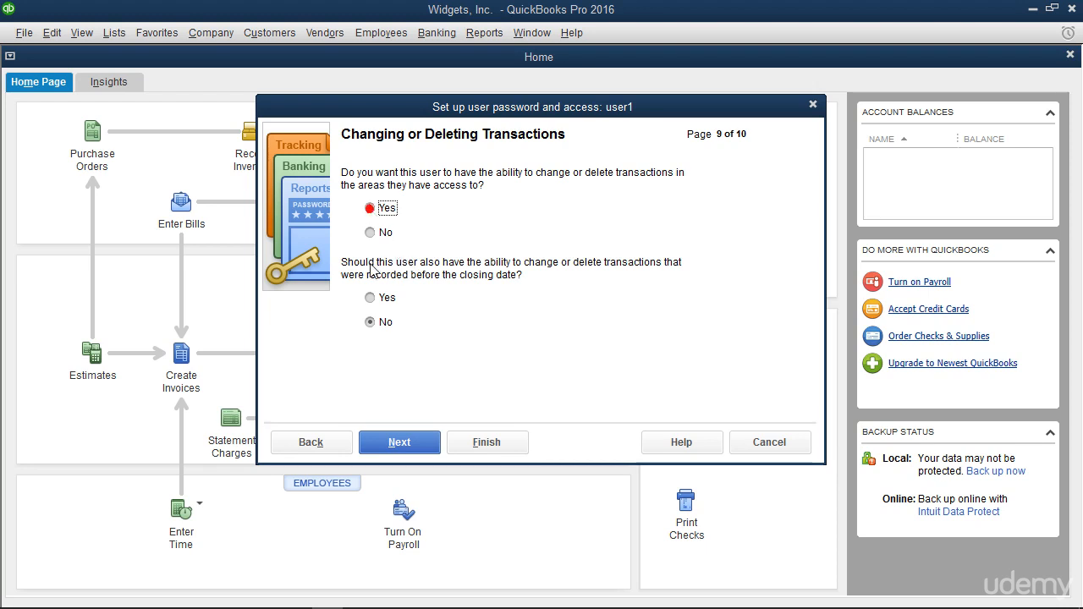
left_click(373, 321)
left_click(397, 442)
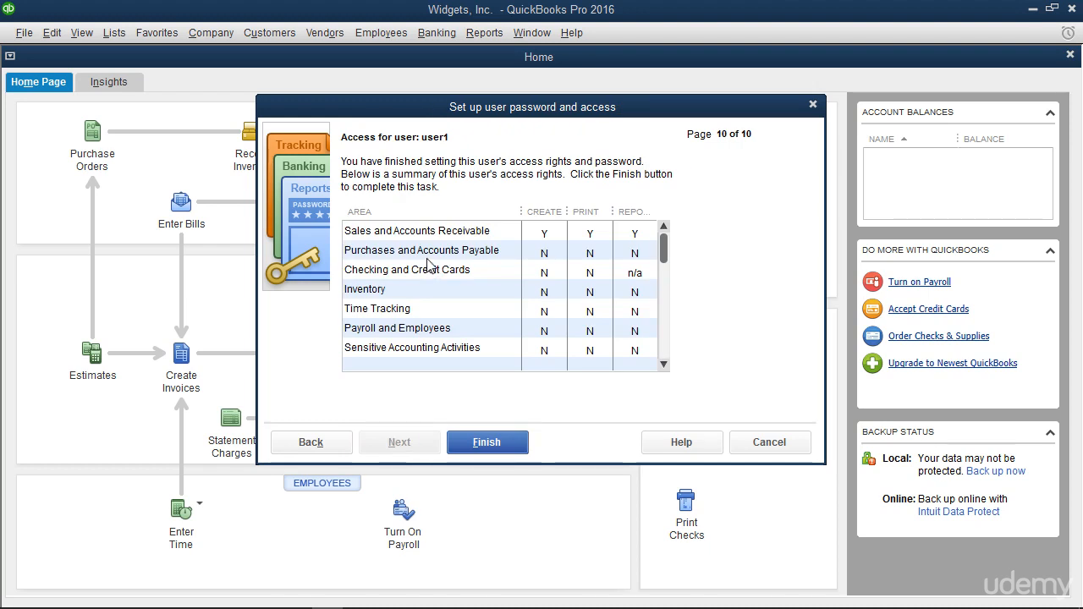
Step: Review user1's access summary and complete the setup wizard
scroll(471, 235, "down", 1)
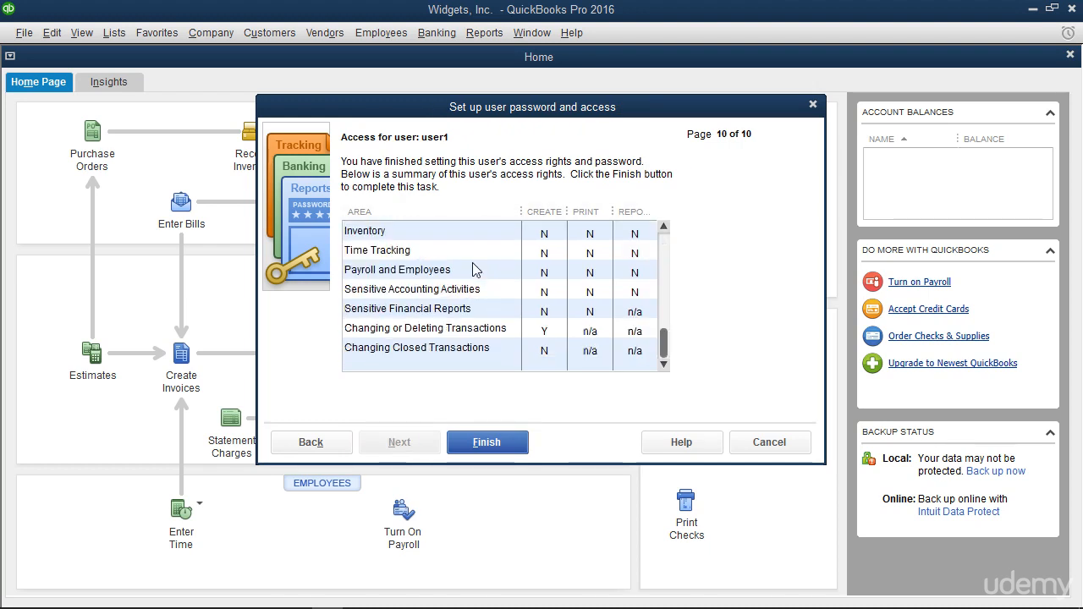
left_click(496, 444)
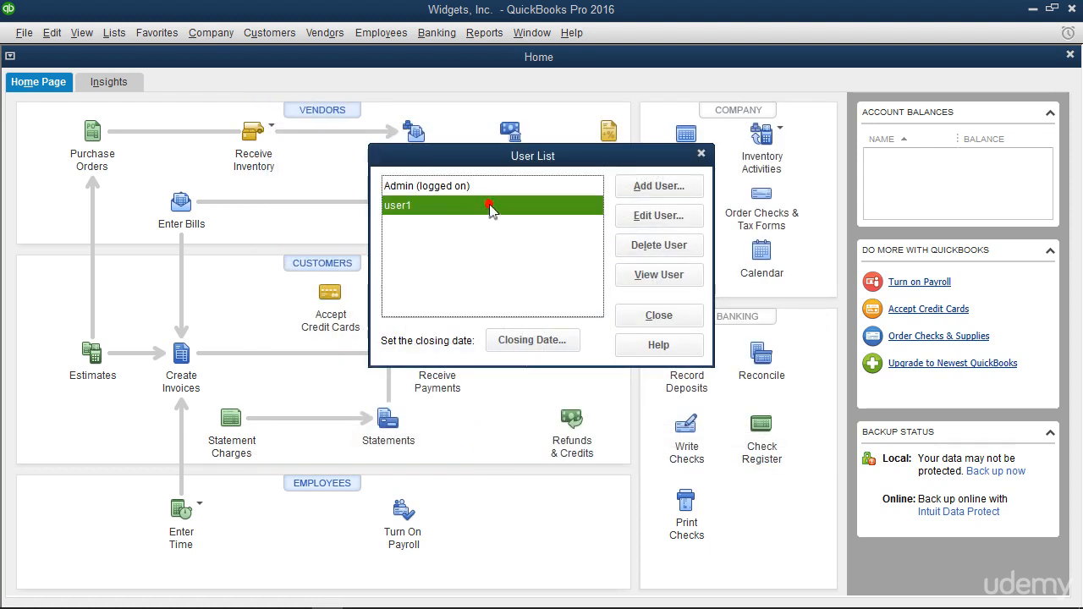
left_click(640, 219)
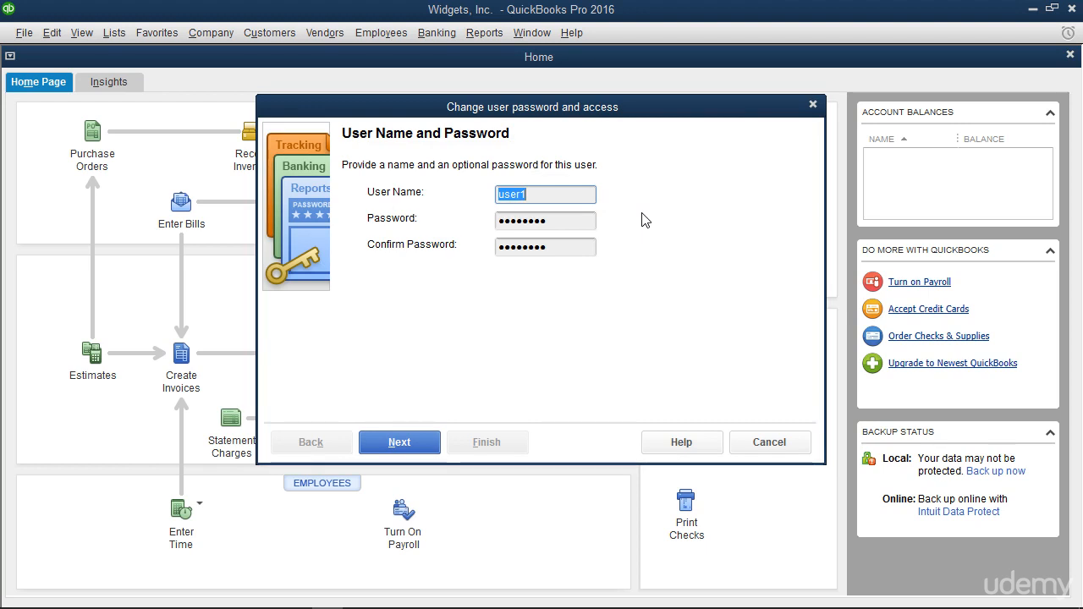
left_click(742, 447)
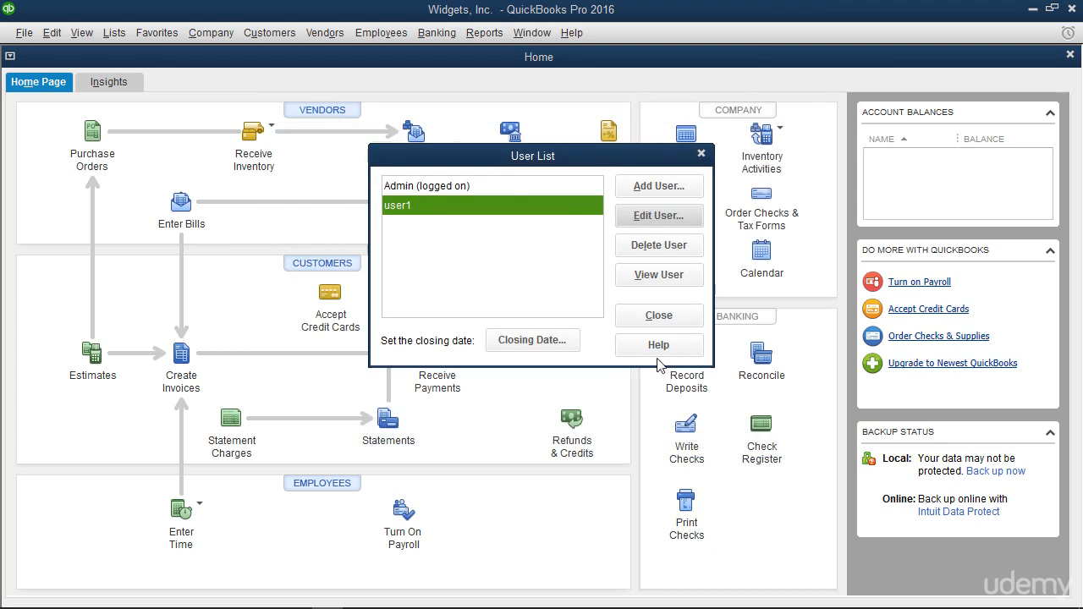
left_click(515, 207)
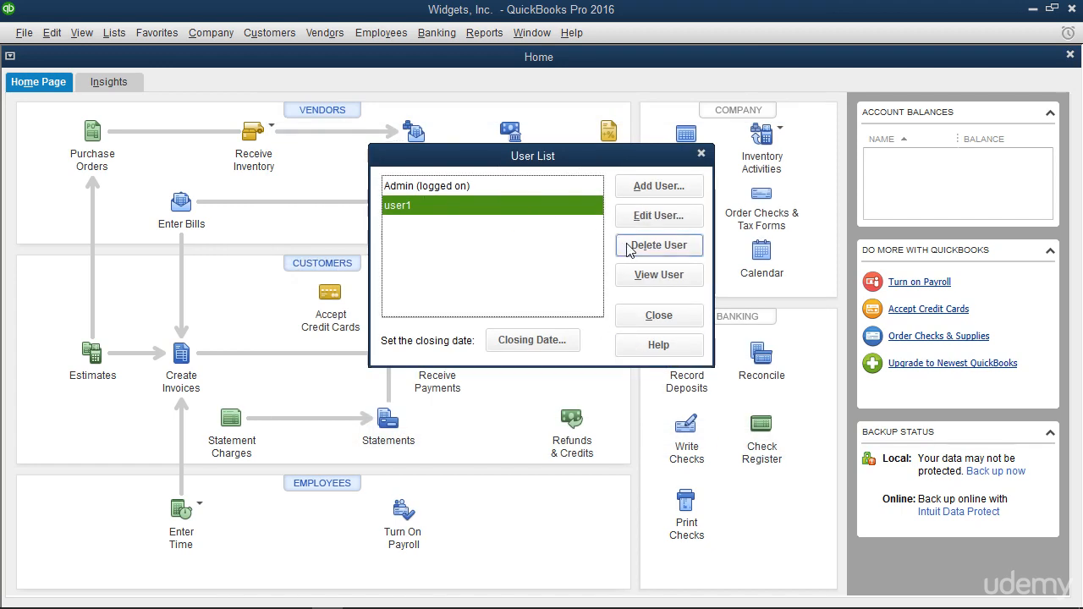
Step: Delete user1 from the User List and confirm the removal
left_click(629, 247)
left_click(505, 210)
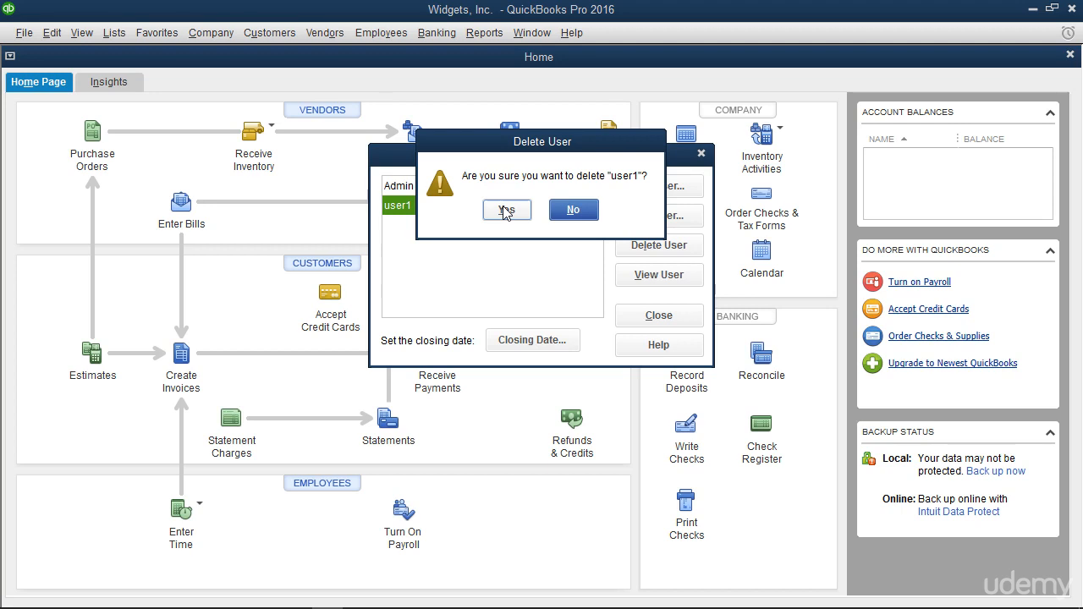
left_click(506, 211)
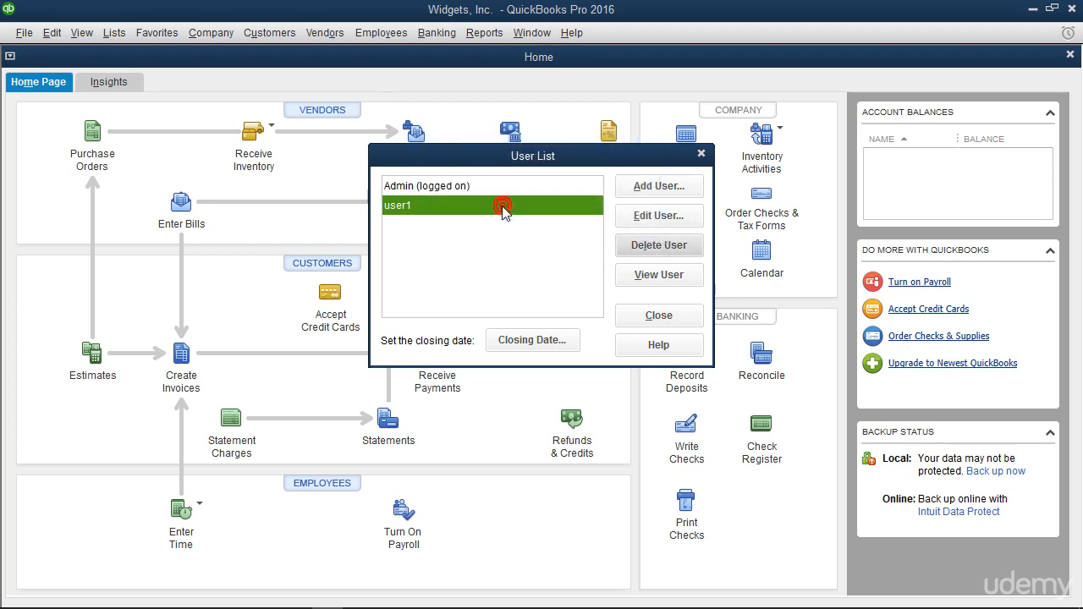